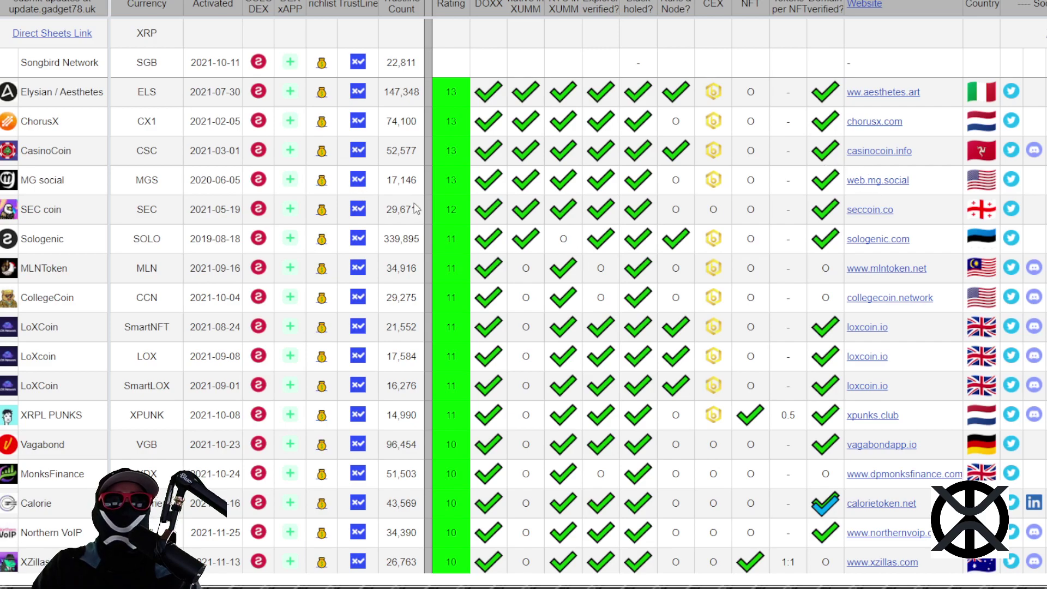
scroll(217, 189, down, 2)
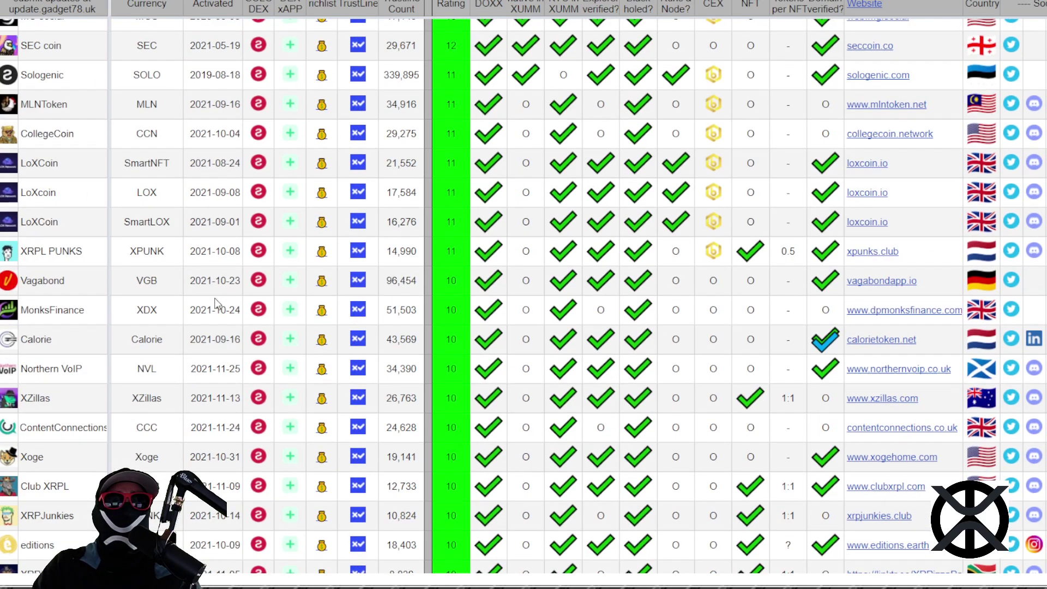
scroll(217, 302, down, 1)
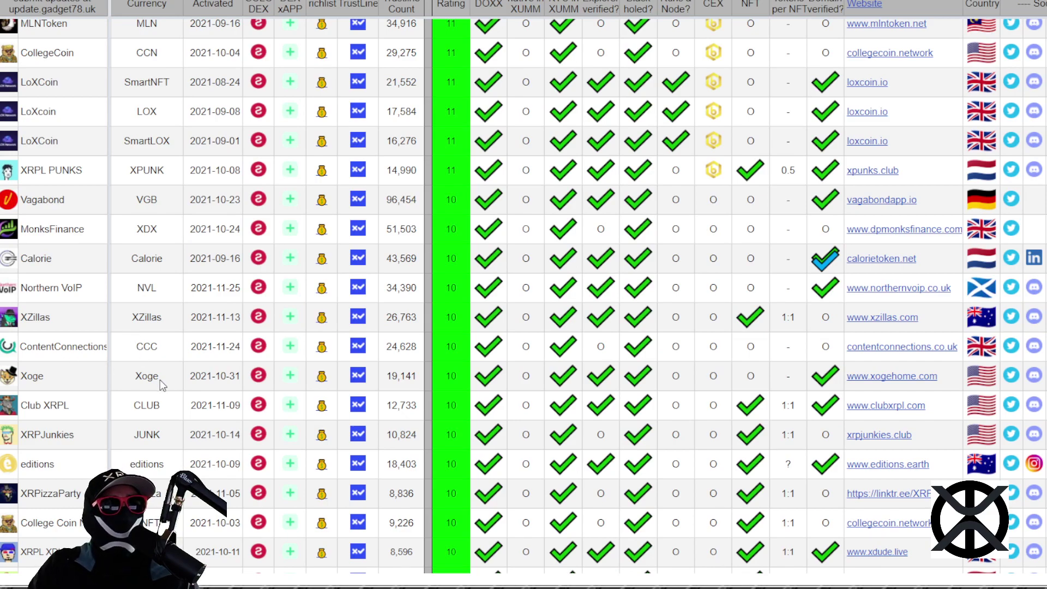
scroll(161, 382, down, 1)
scroll(183, 416, down, 1)
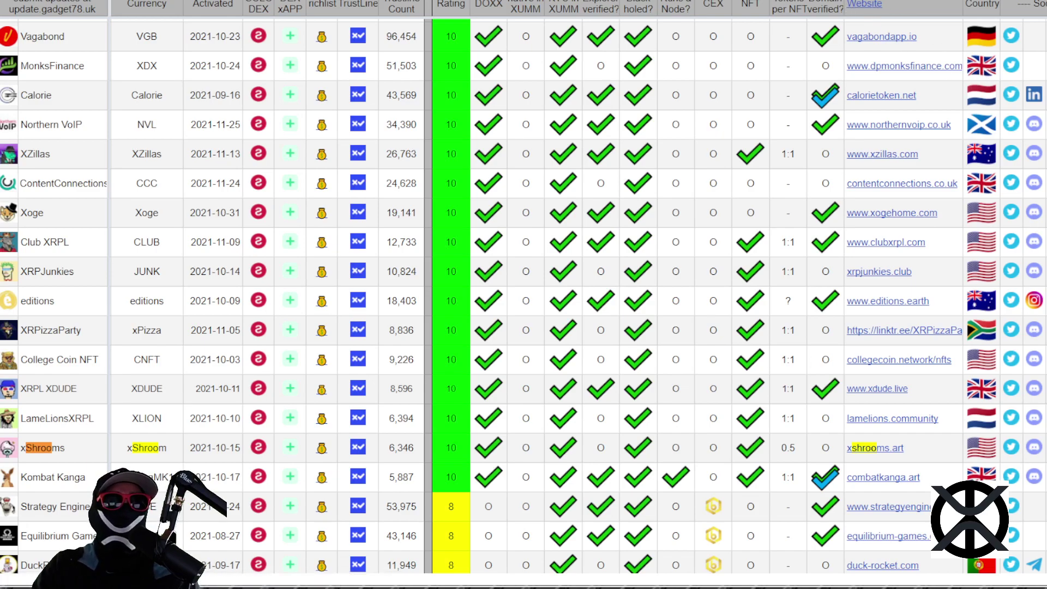
scroll(848, 328, up, 2)
scroll(848, 329, up, 1)
scroll(881, 296, up, 2)
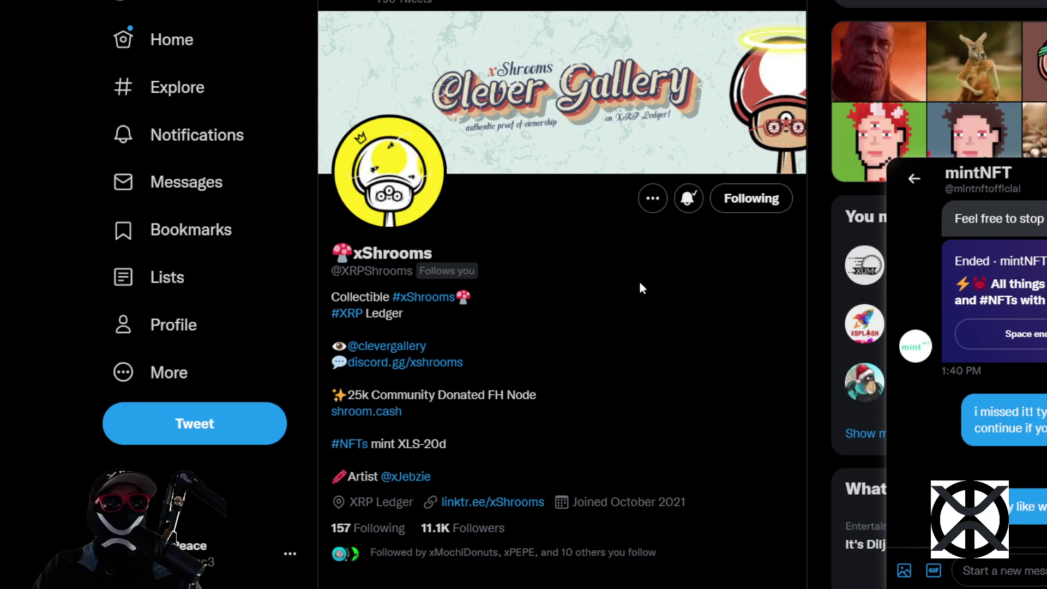
scroll(635, 278, down, 1)
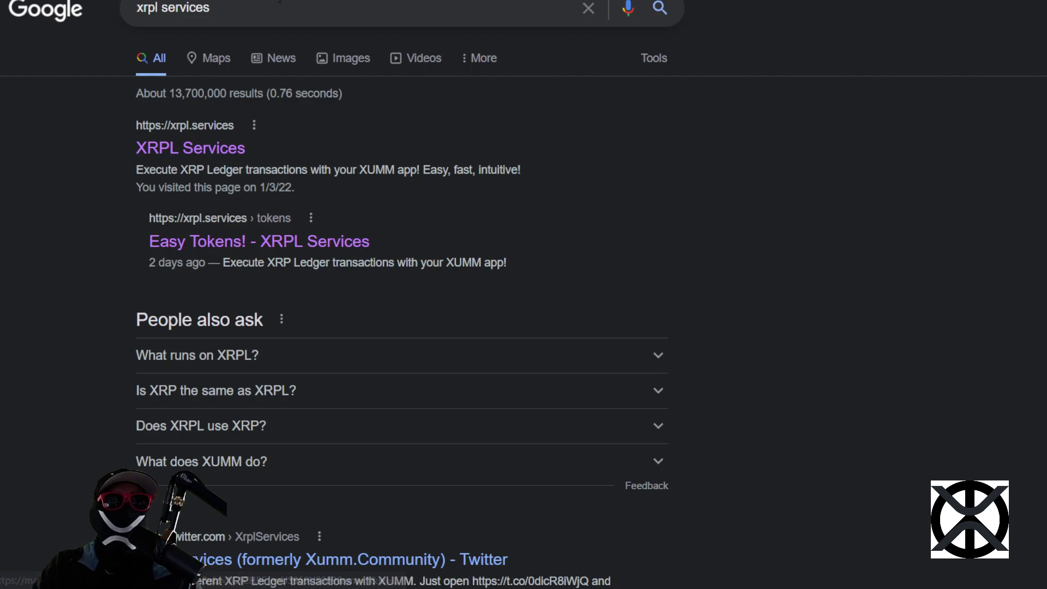
- Open the XRPL Services website from the Google search results
click(226, 150)
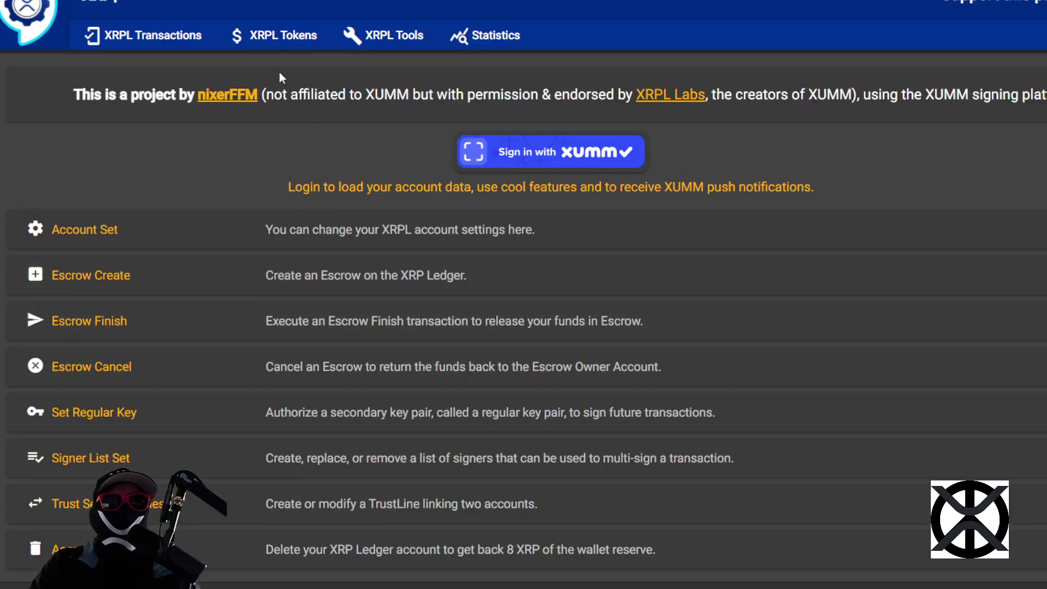
- Search the XRPL Tokens list for 'xshroom' and open the xShroom token information
click(270, 34)
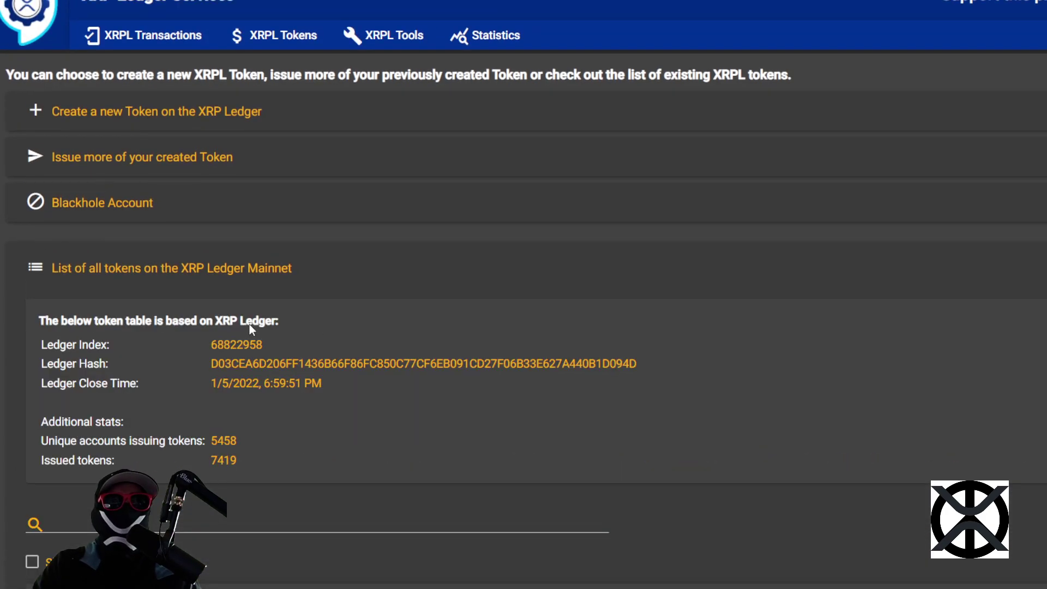
scroll(289, 363, down, 1)
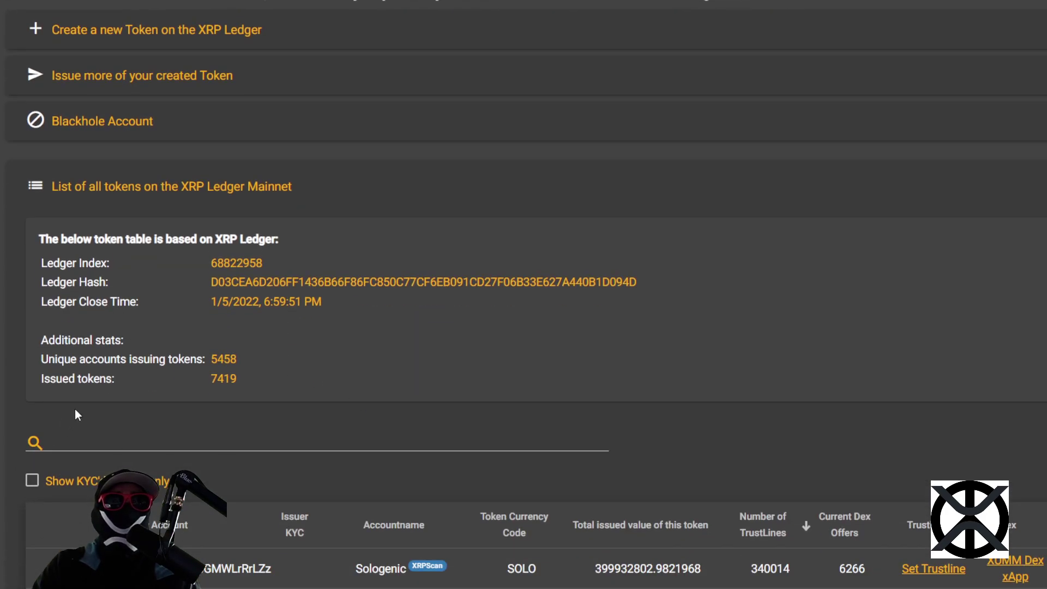
click(93, 438)
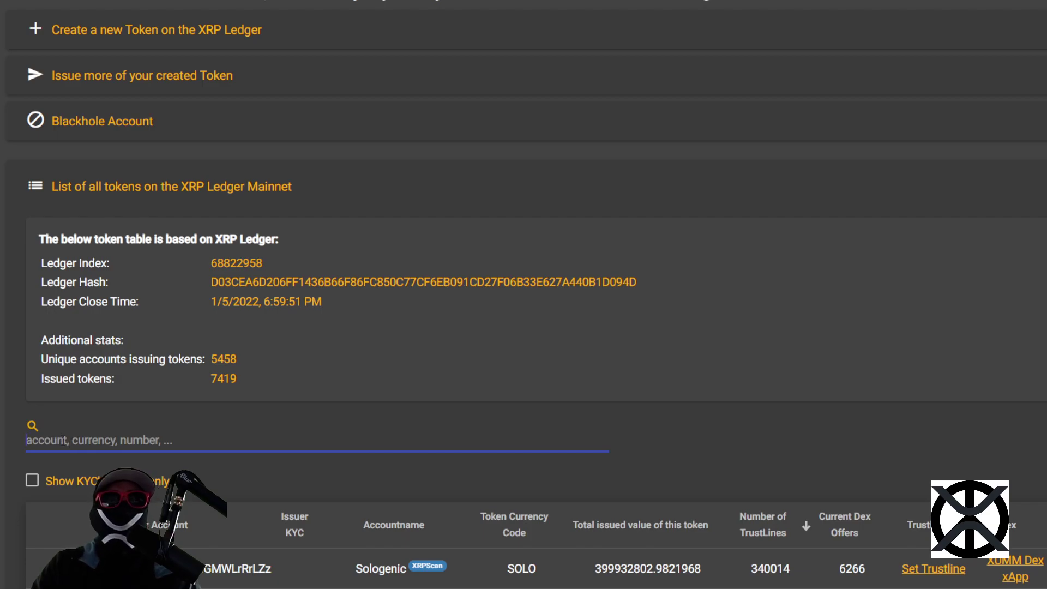
scroll(46, 461, down, 2)
text(x)
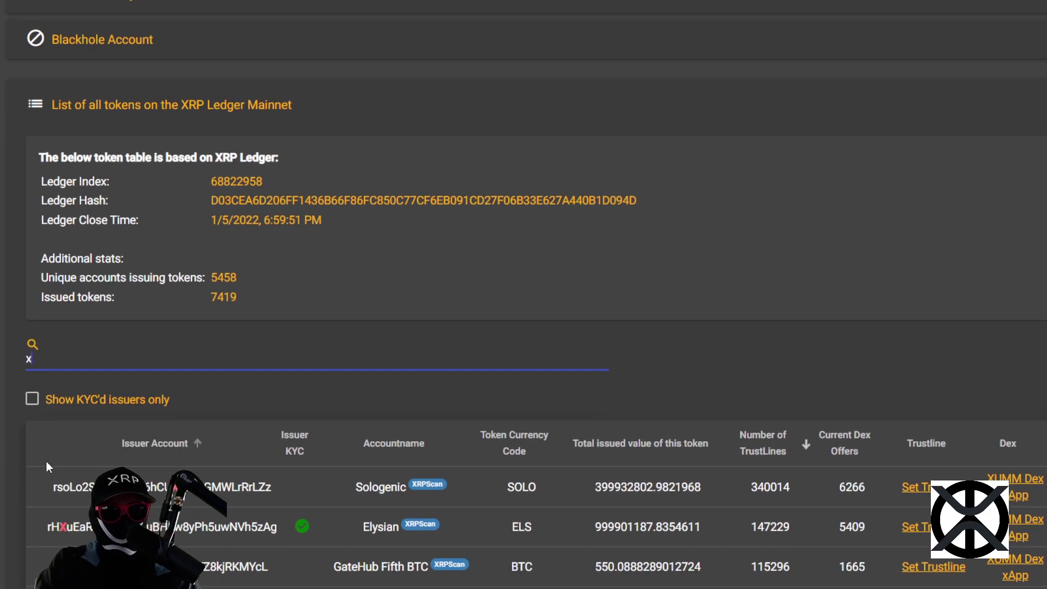
text(shroom)
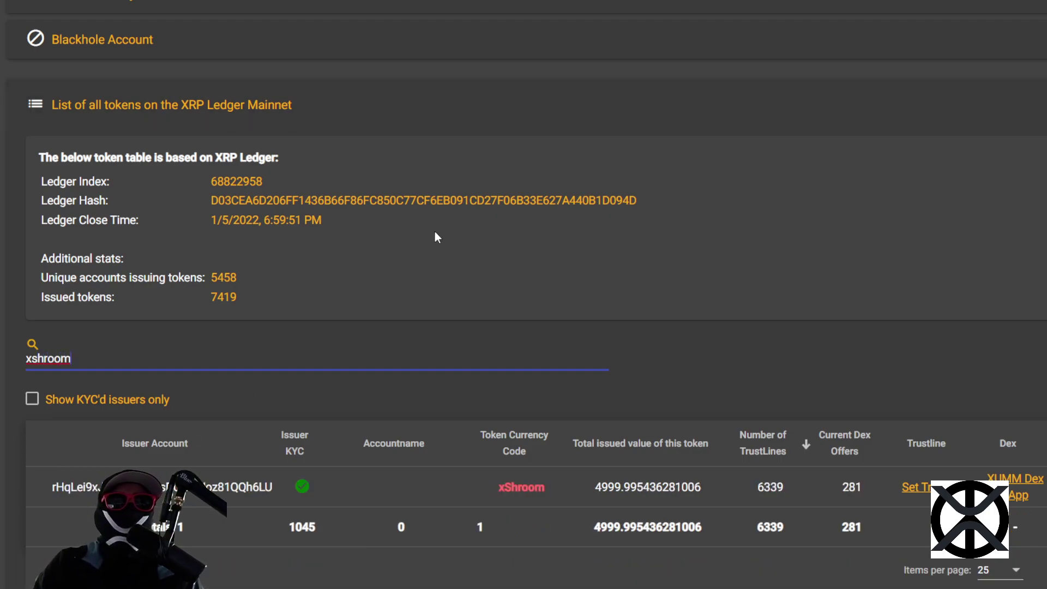
scroll(411, 327, down, 1)
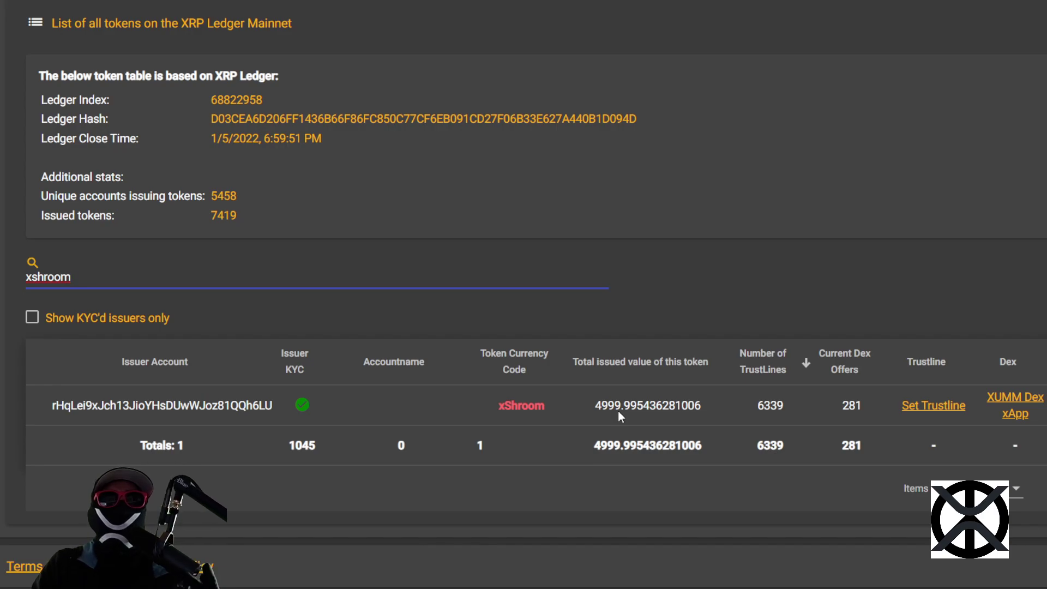
click(562, 409)
scroll(604, 373, up, 2)
scroll(604, 373, up, 2)
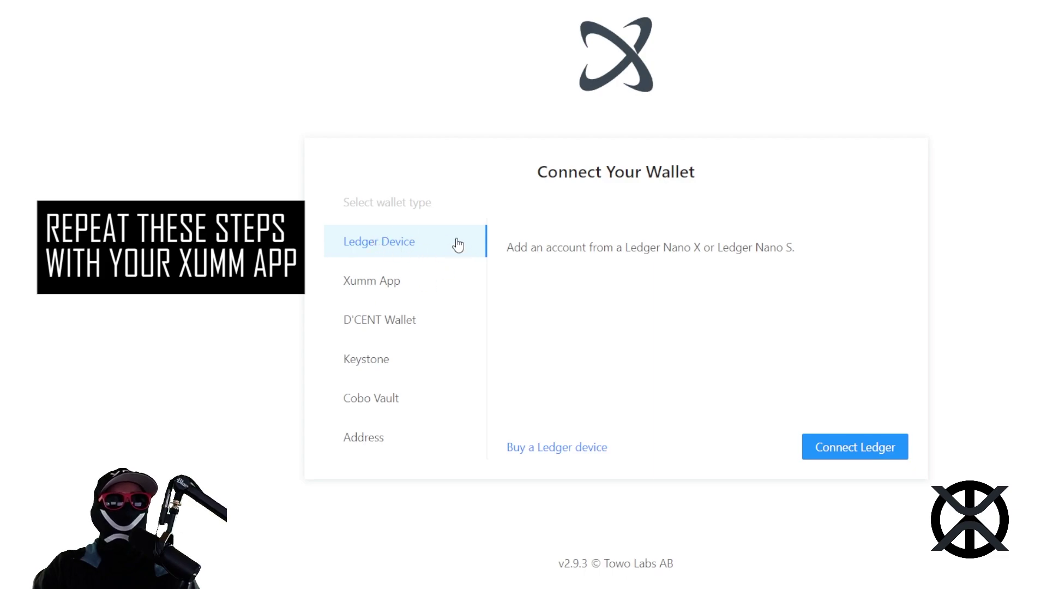
- Pair the Ledger device with XRP Toolkit and confirm its account
click(842, 452)
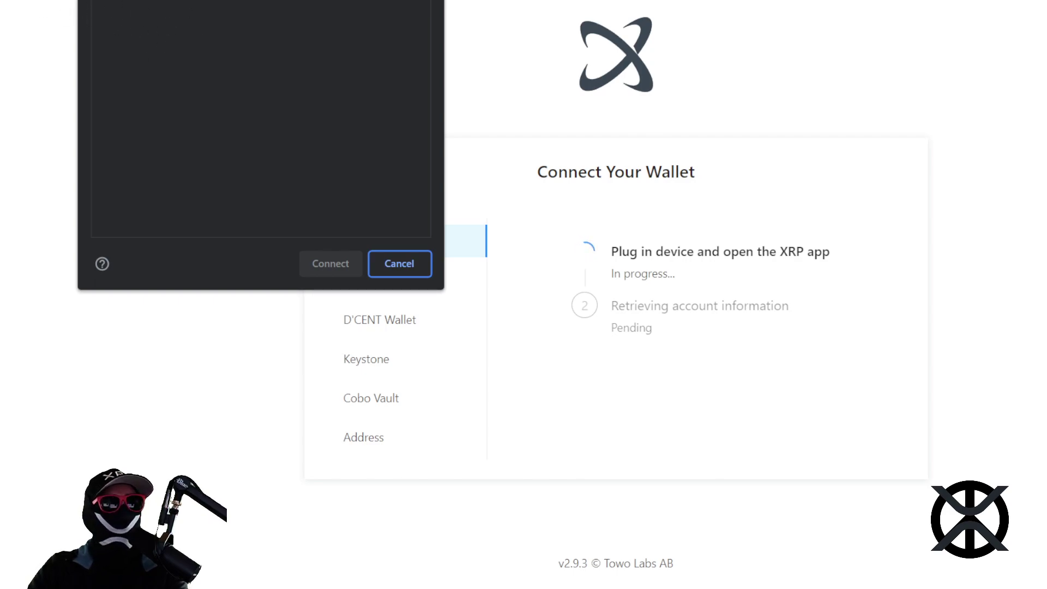
click(140, 0)
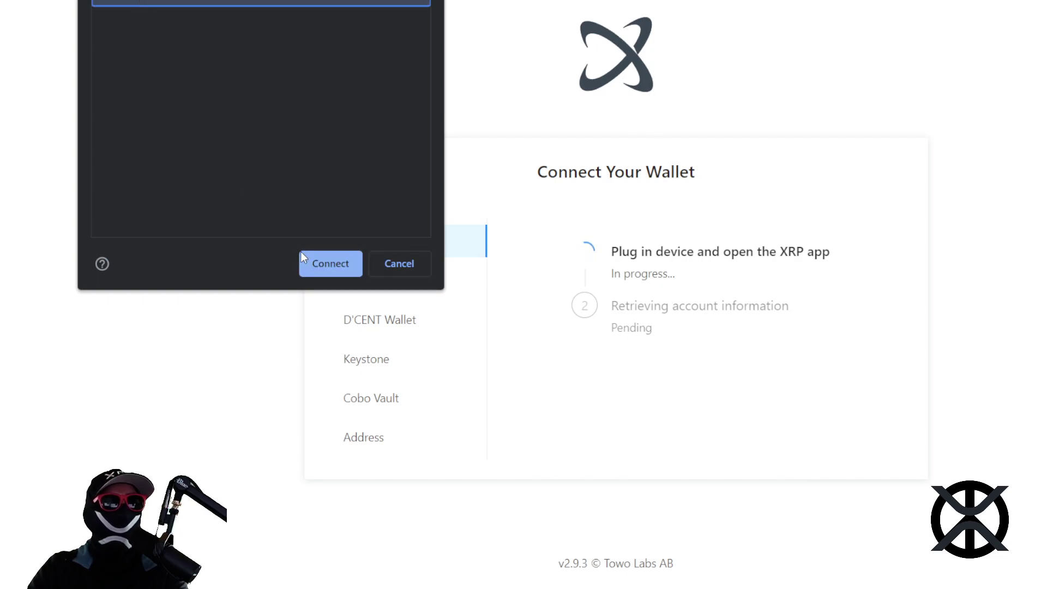
click(320, 264)
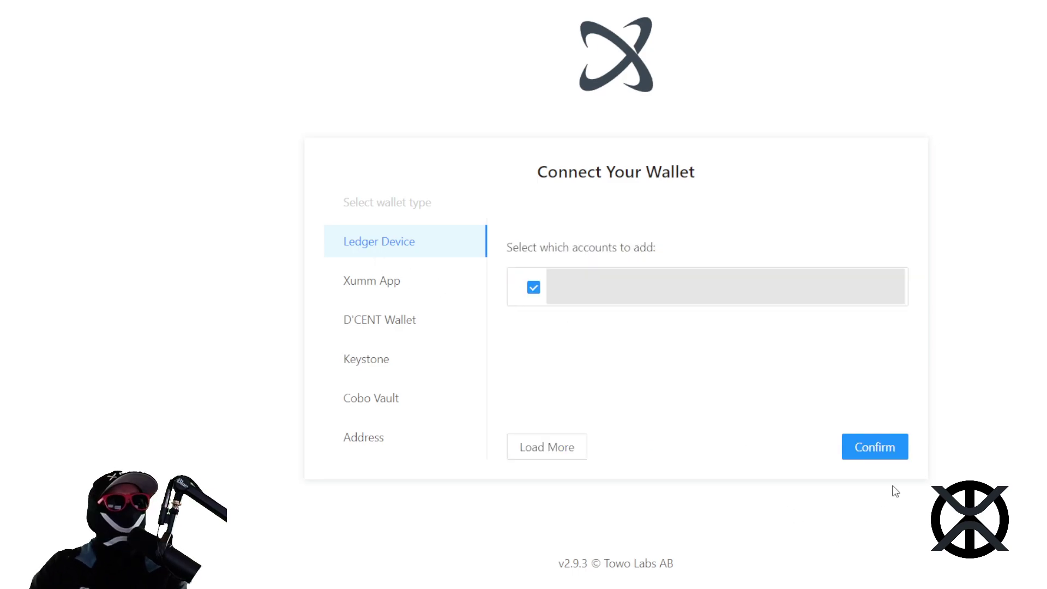
click(868, 448)
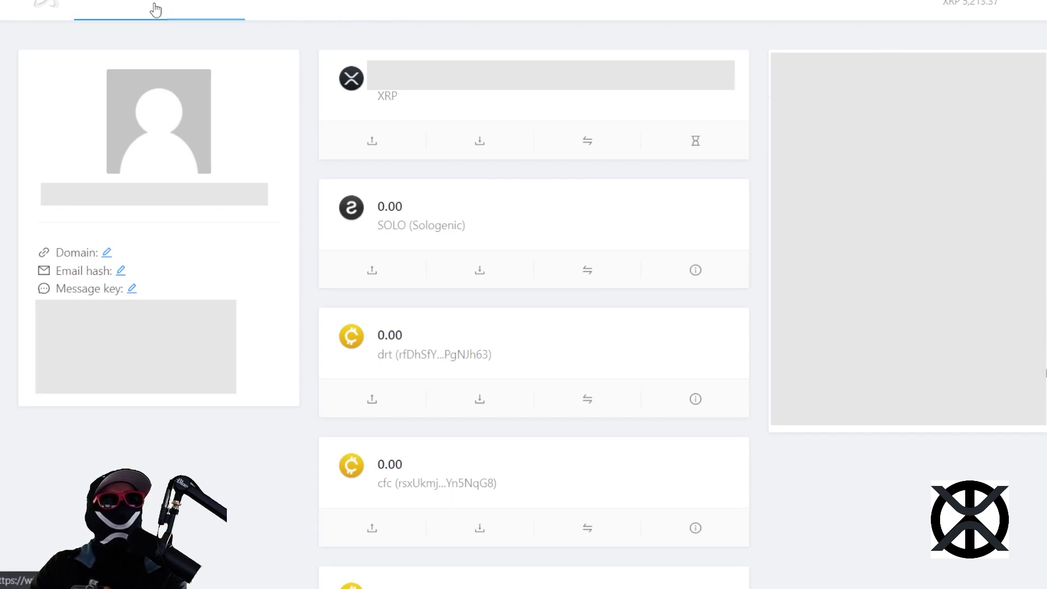
mouse_move(120, 9)
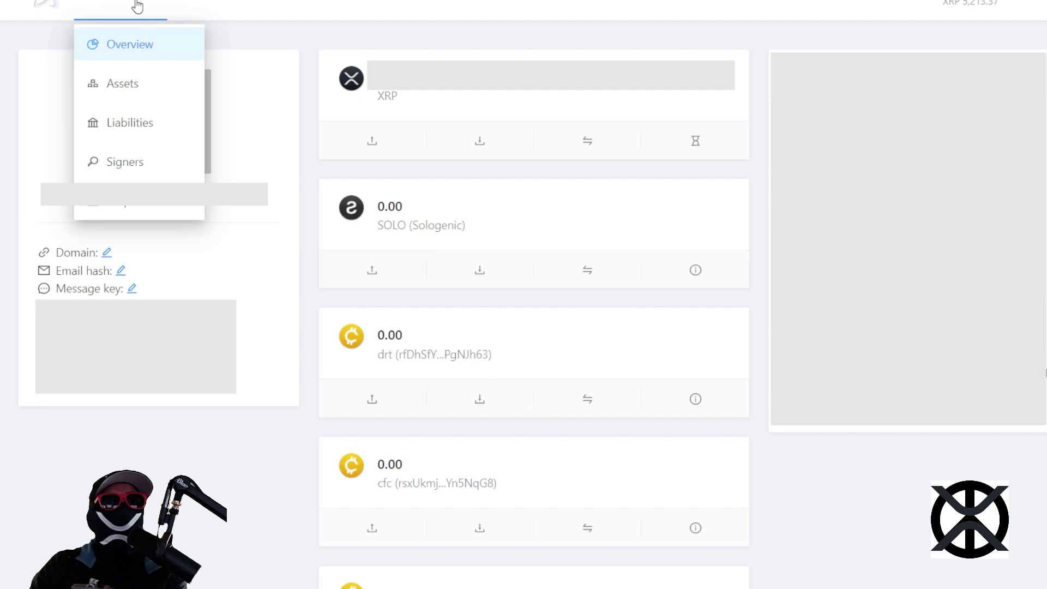
- Go to the account's Assets page and its custom trust line form
click(140, 89)
click(181, 329)
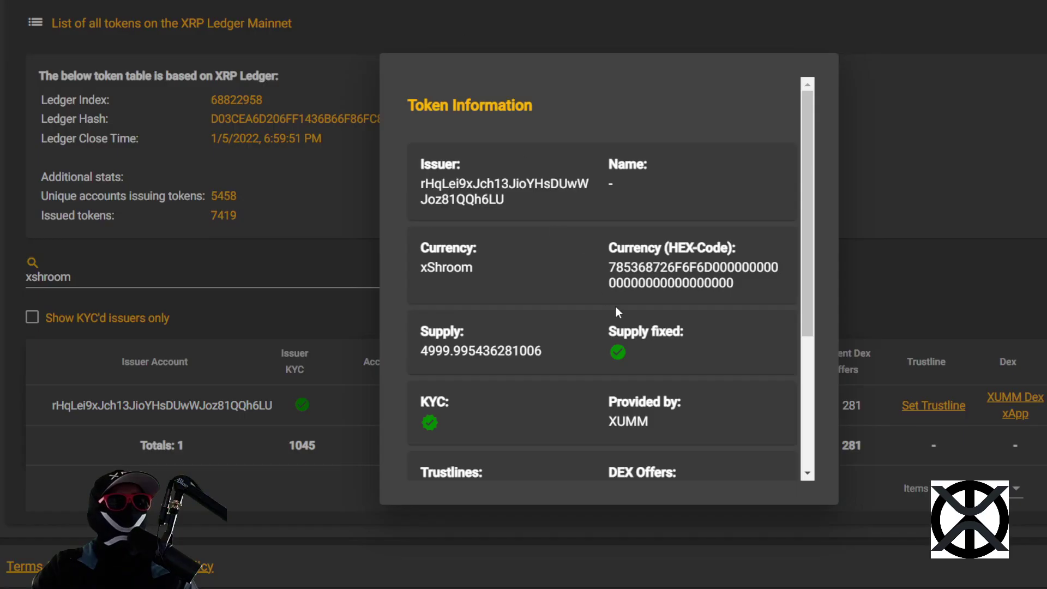
- Paste the xShroom hex currency code into the trust line Currency field
drag(748, 283, 609, 267)
key(ctrl+c)
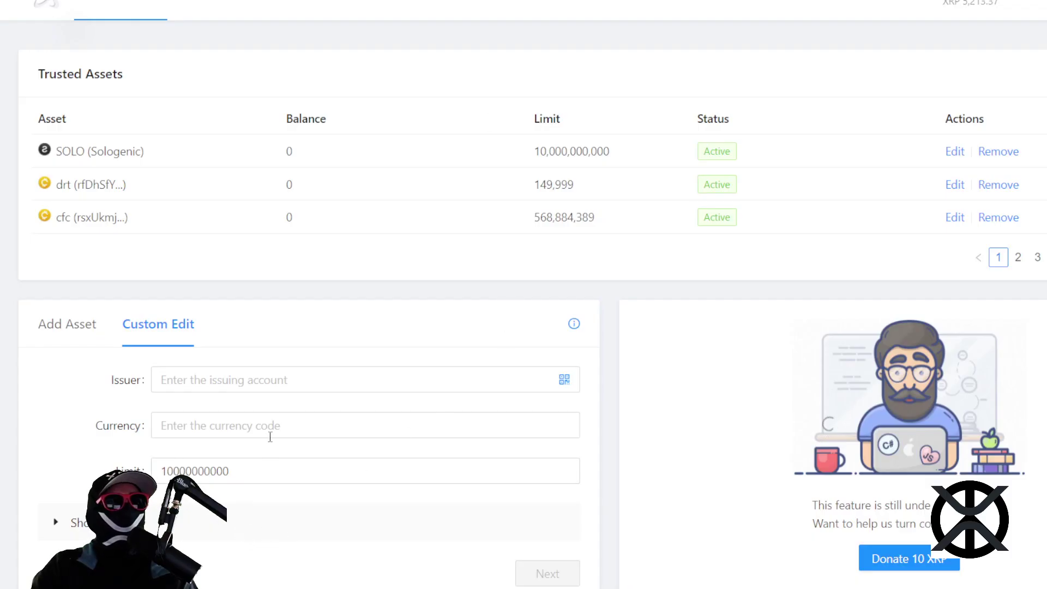
click(281, 424)
key(ctrl+v)
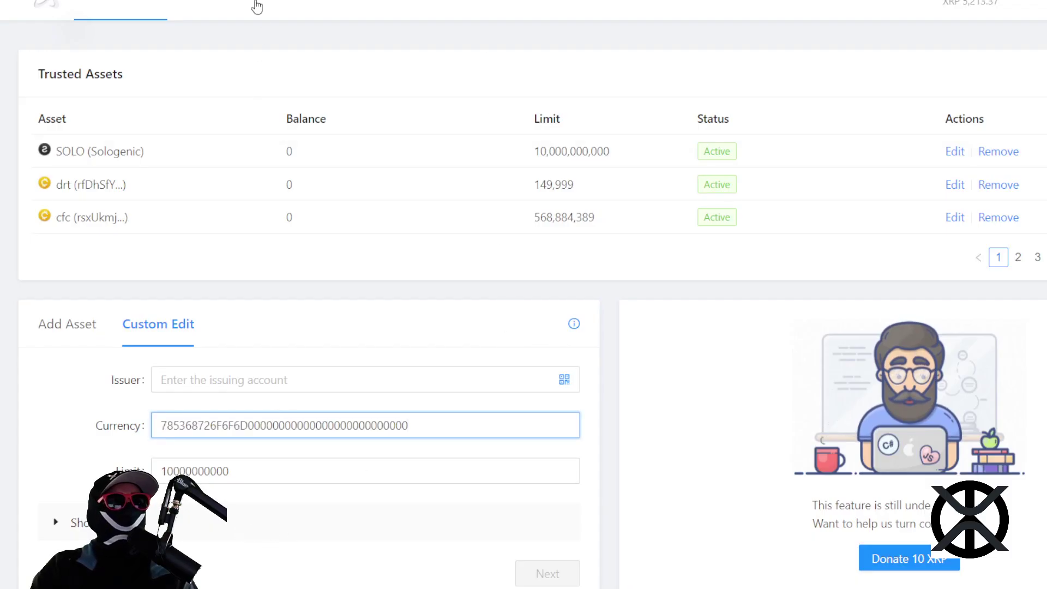
- Paste the xShroom issuer address into Issuer and select the existing limit to replace
click(257, 6)
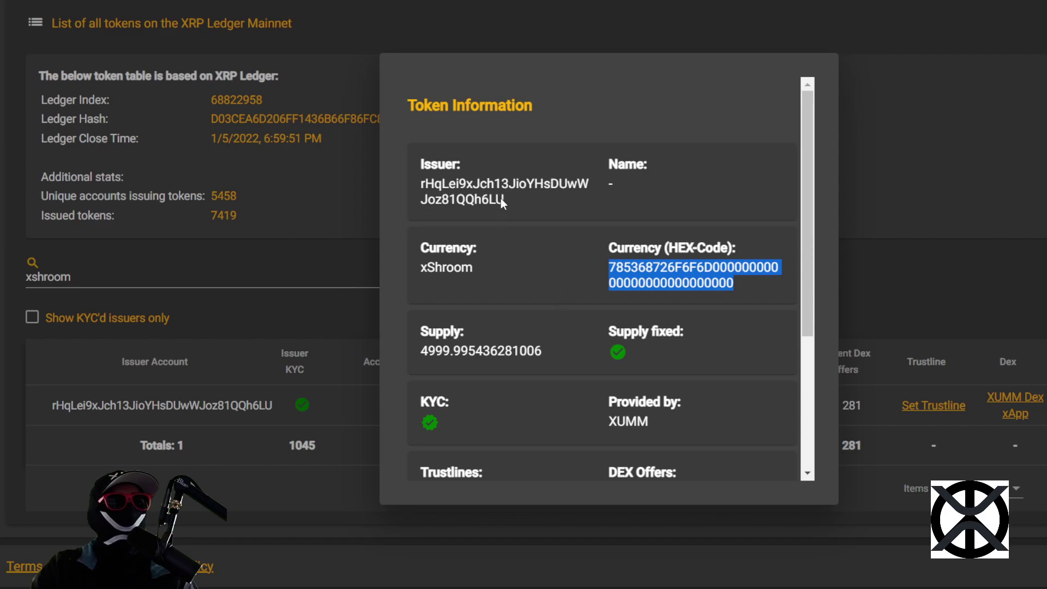
drag(502, 198, 414, 184)
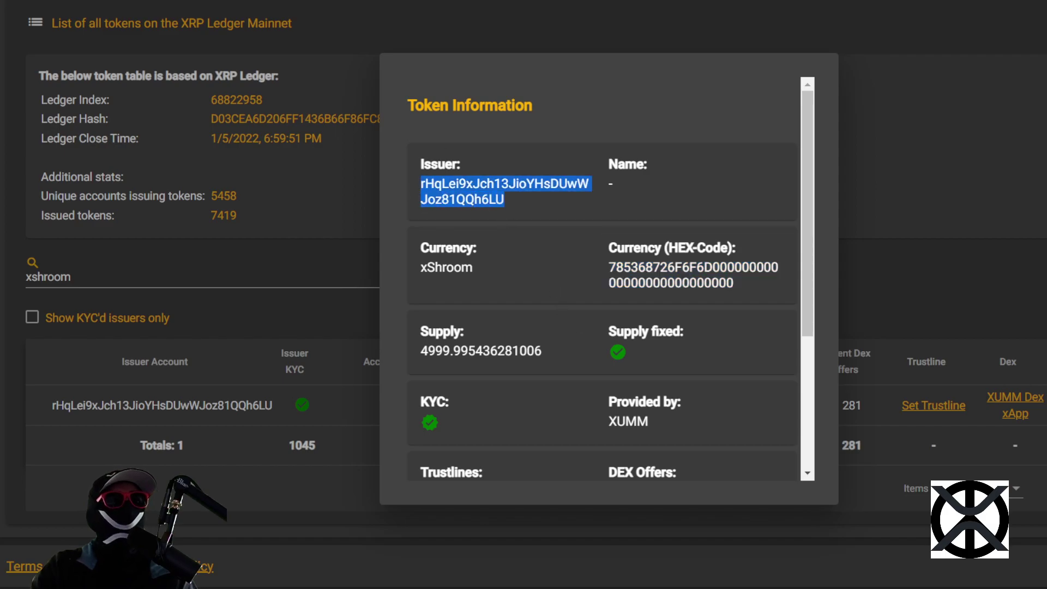
key(ctrl+c)
key(alt+Tab)
click(279, 380)
key(ctrl+v)
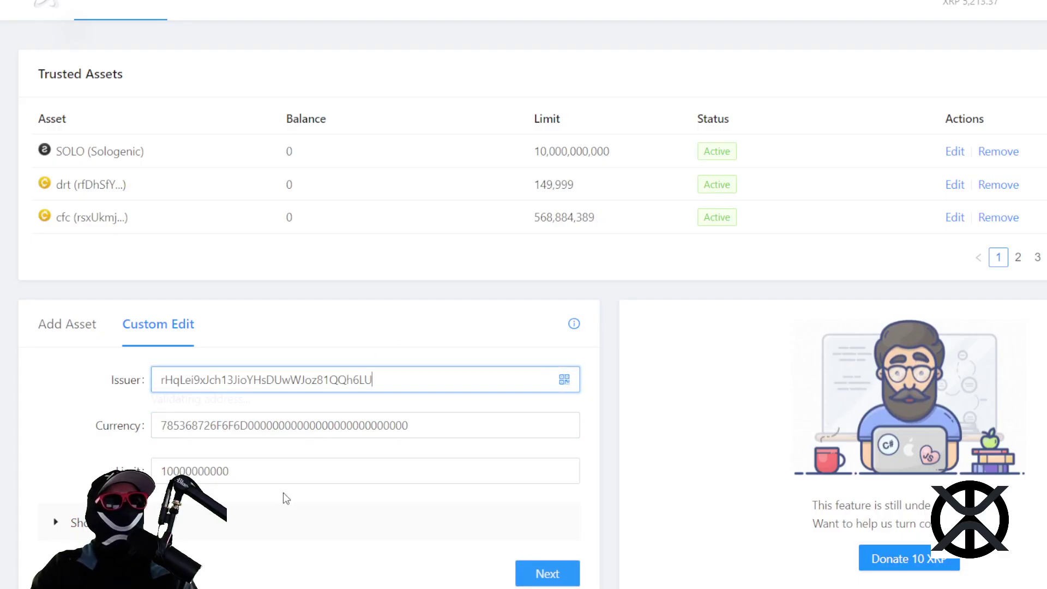
double_click(279, 471)
text(1)
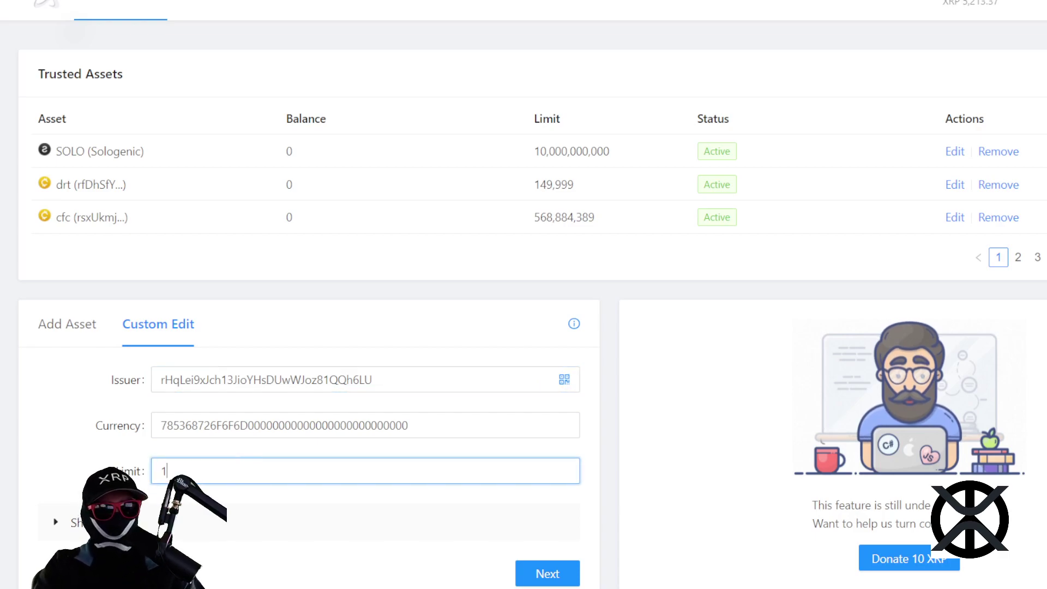
text(000)
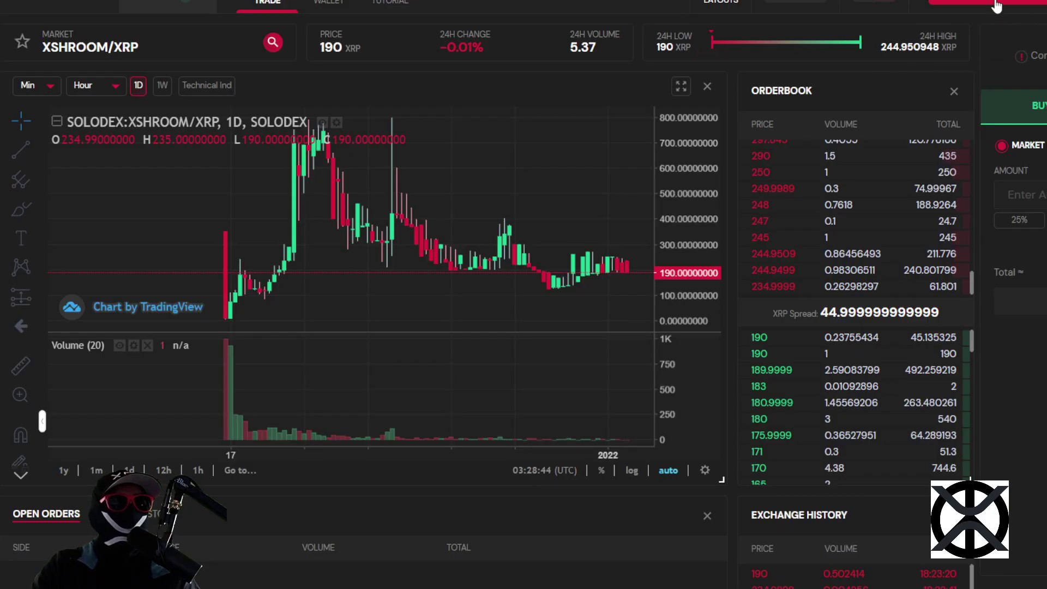
- Connect the Ledger device account to Sologenic DEX
click(997, 5)
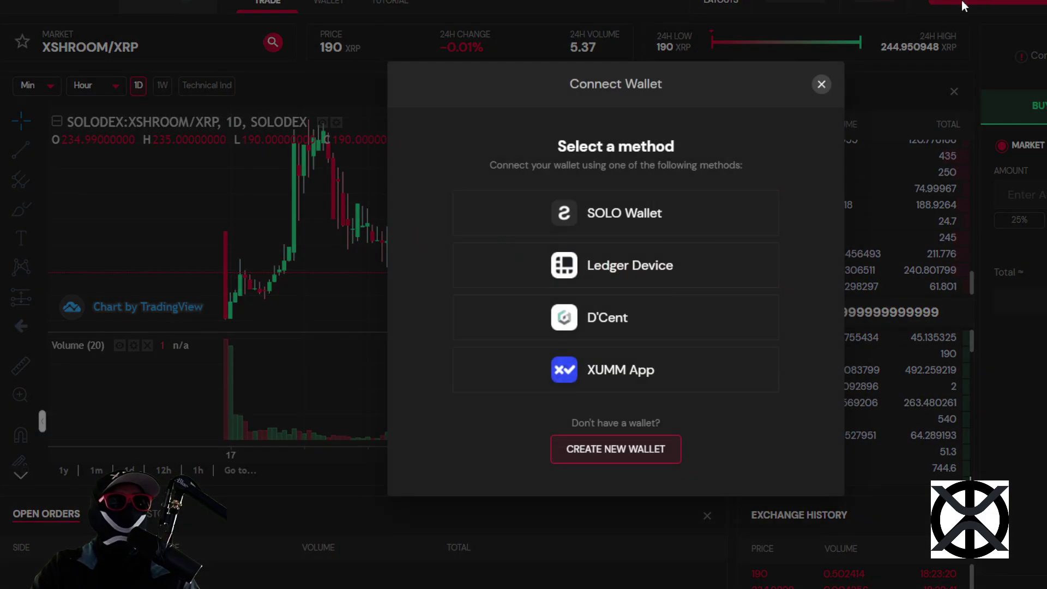
click(674, 271)
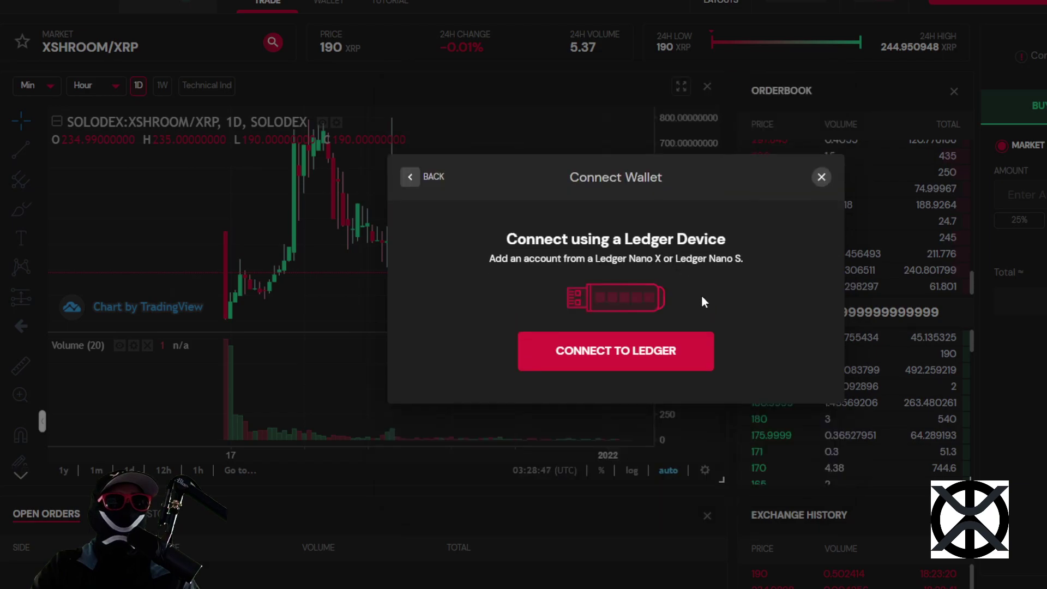
click(659, 351)
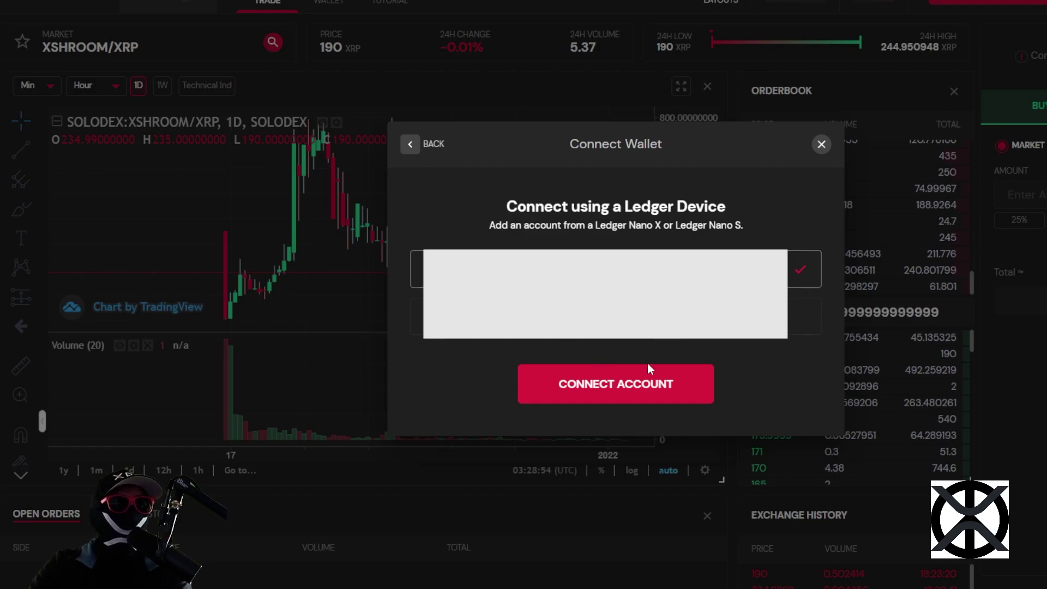
click(642, 391)
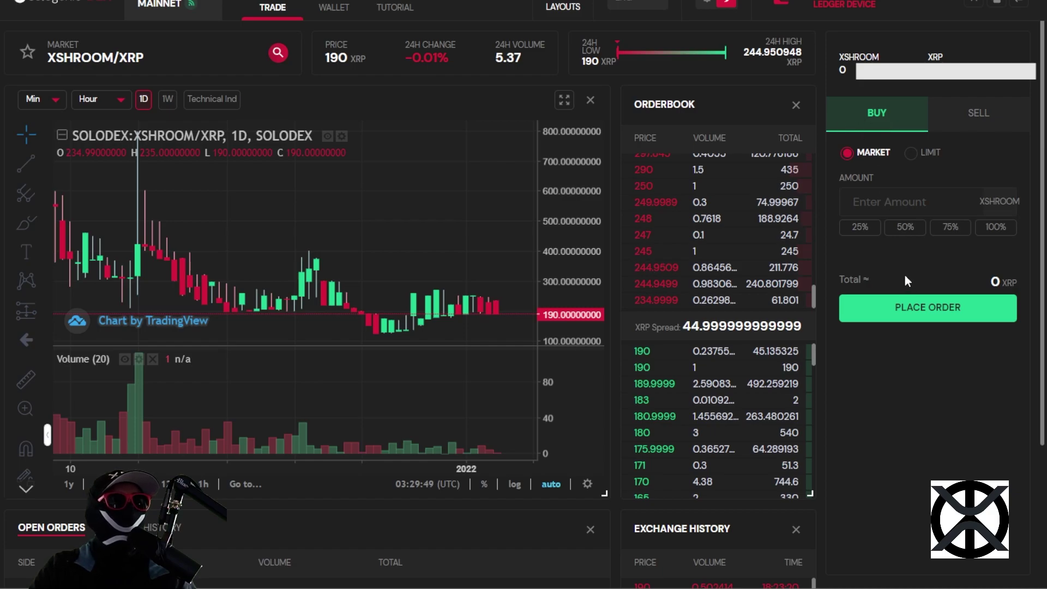
- Place a 2.5 XSHROOM market buy order, totalling about 609.78 XRP
click(906, 229)
click(883, 204)
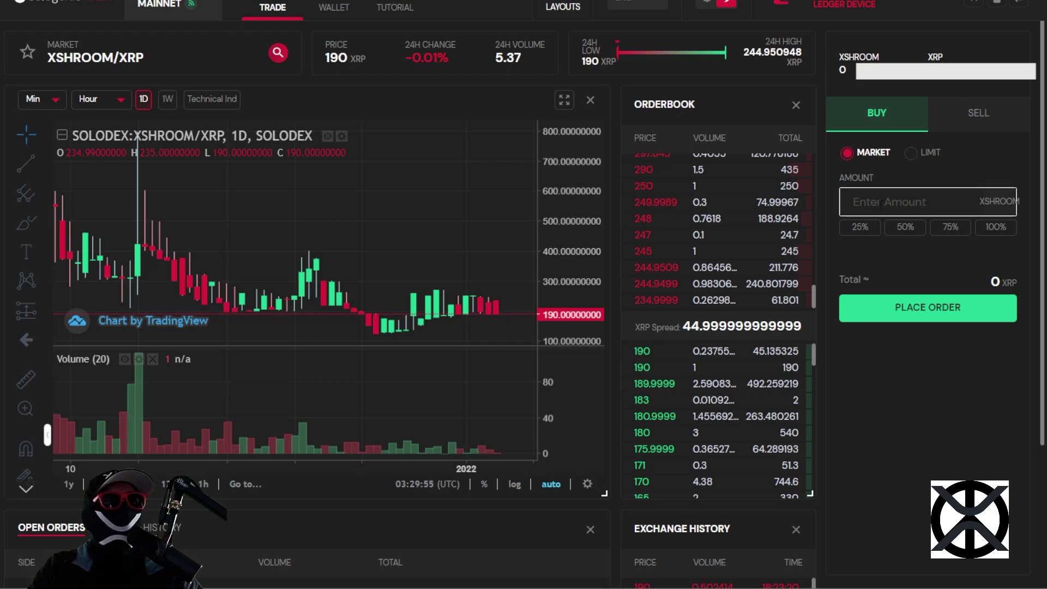
text(.001)
key(ctrl+a)
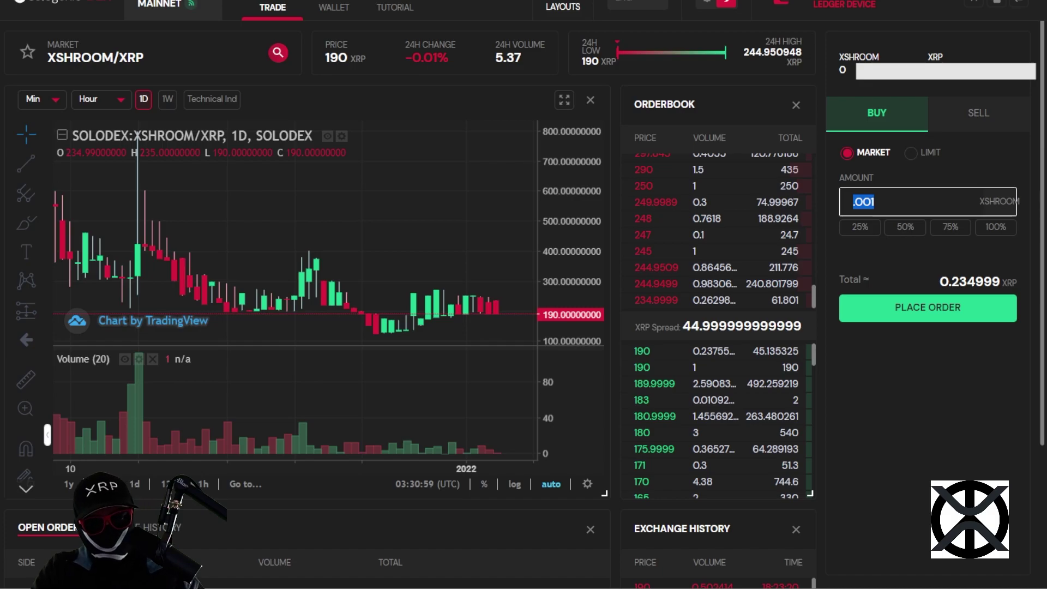
text(2.5)
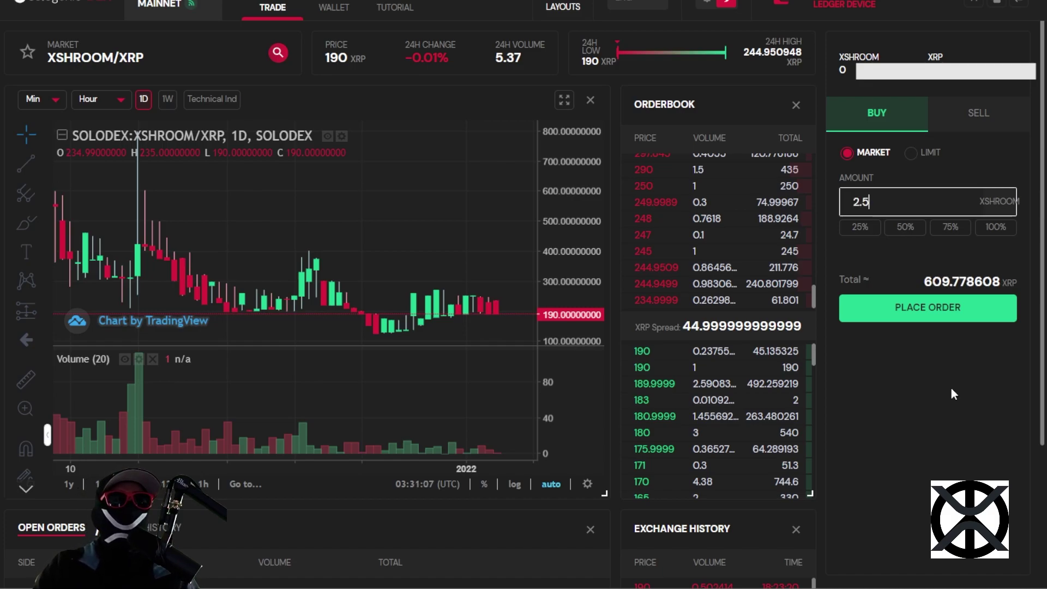
click(937, 315)
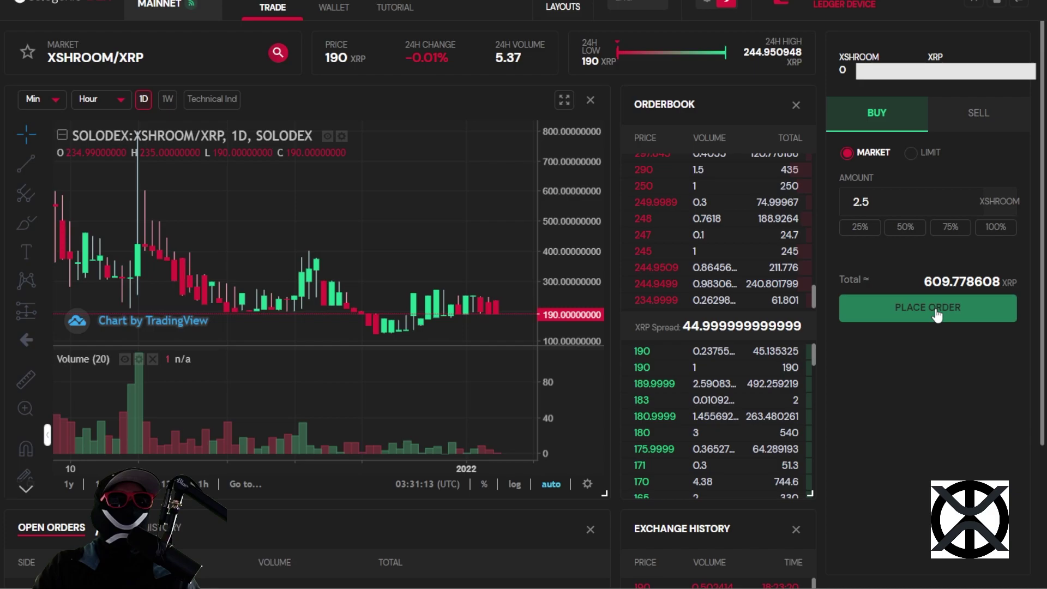
- Confirm the 2.5 XSHROOM buy of about 609.78 XRP for Ledger signing
click(936, 309)
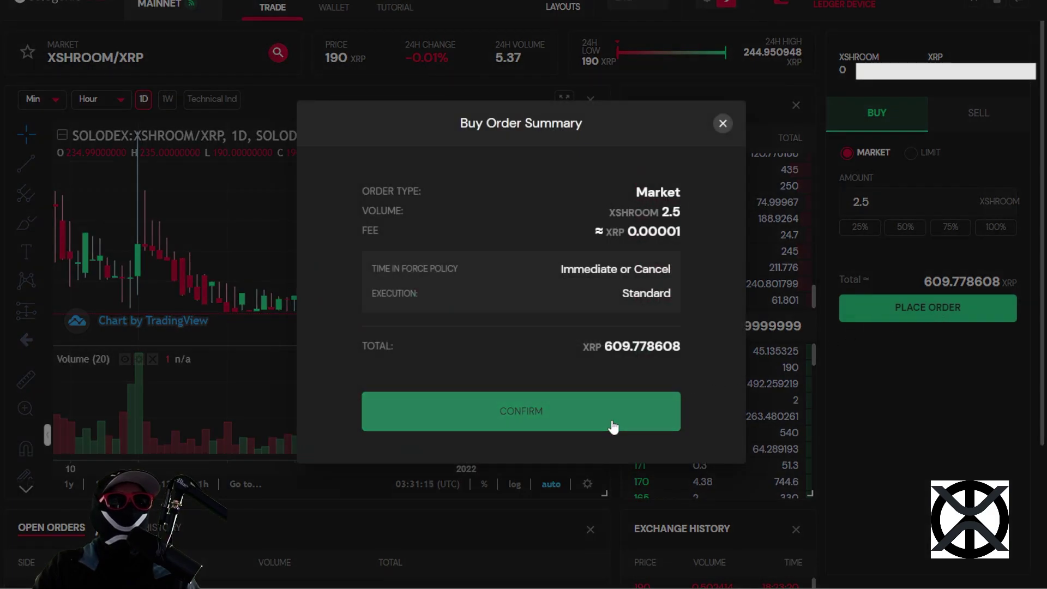
drag(614, 426, 631, 428)
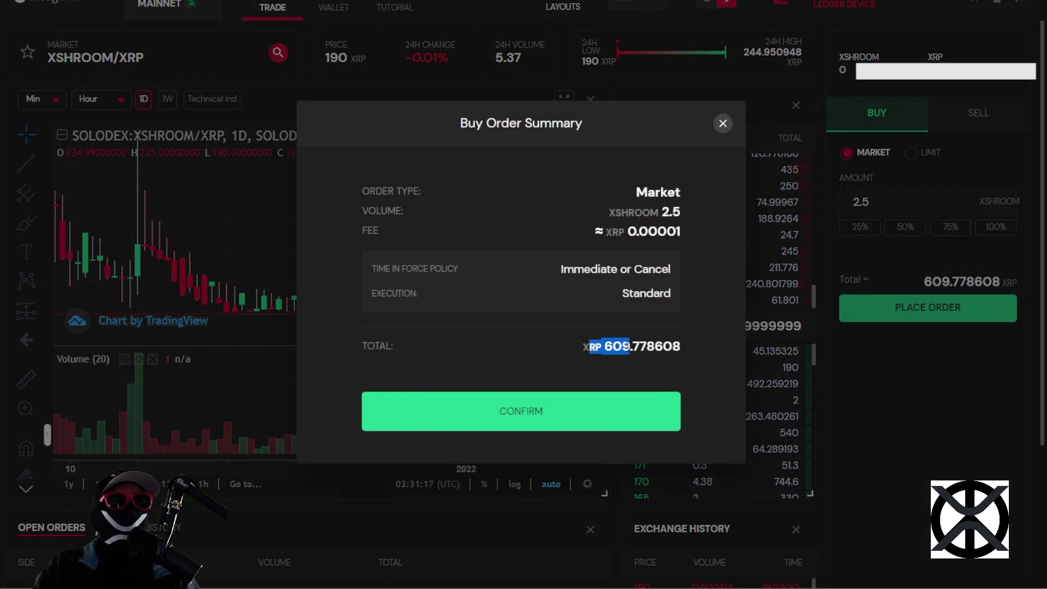
click(630, 427)
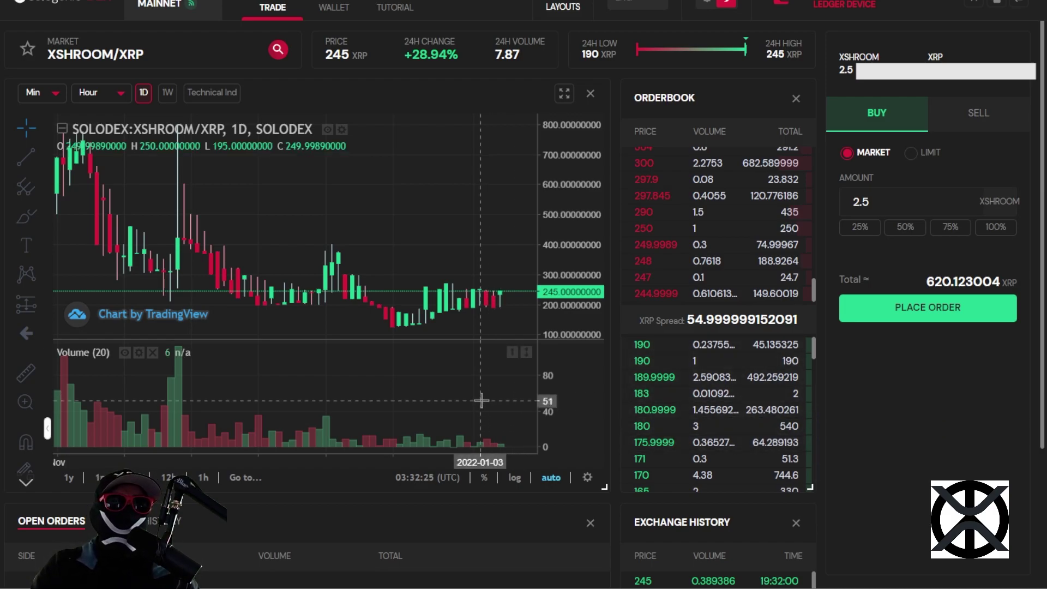
mouse_move(506, 169)
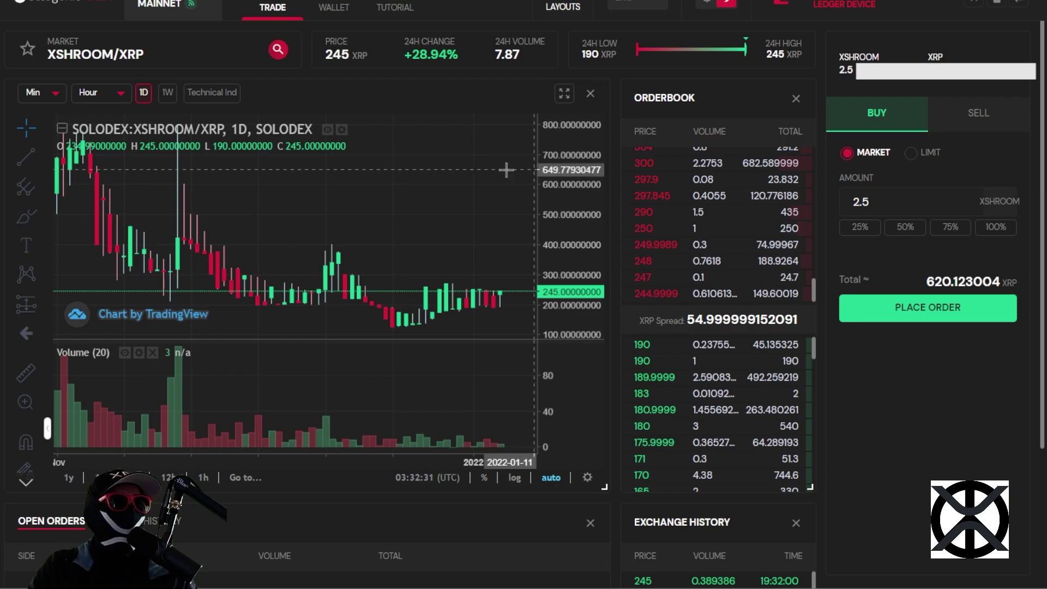
scroll(598, 159, down, 3)
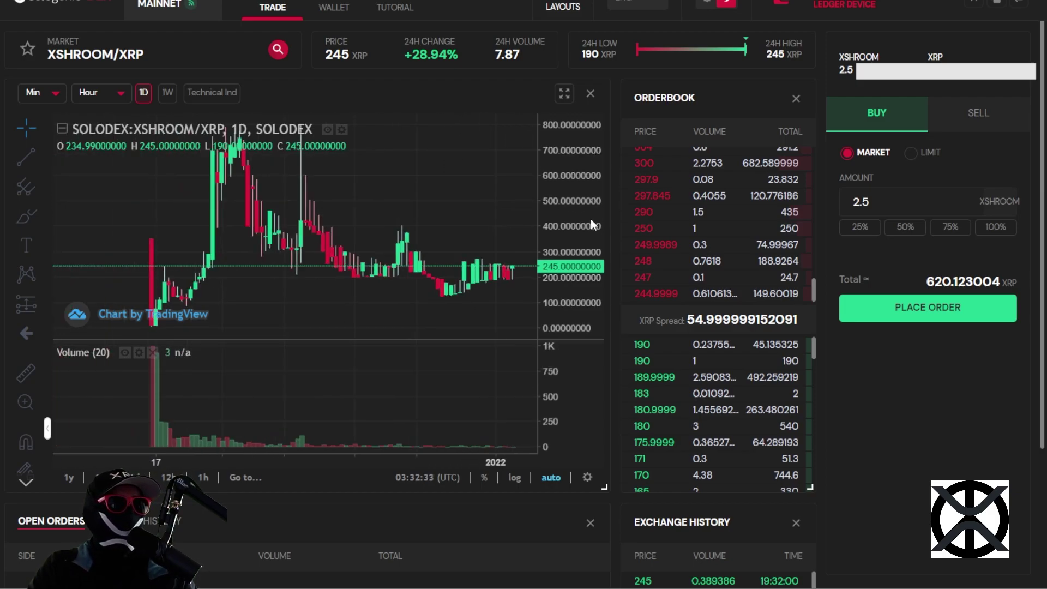
scroll(591, 218, down, 2)
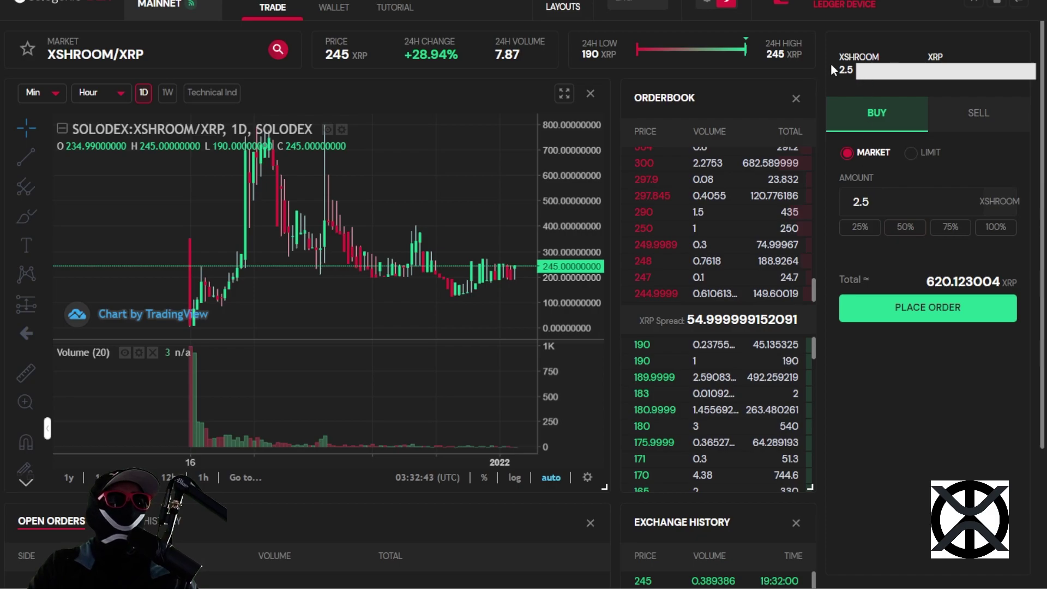
- Highlight the new 2.5 XSHROOM balance on the trading page
drag(838, 79, 889, 79)
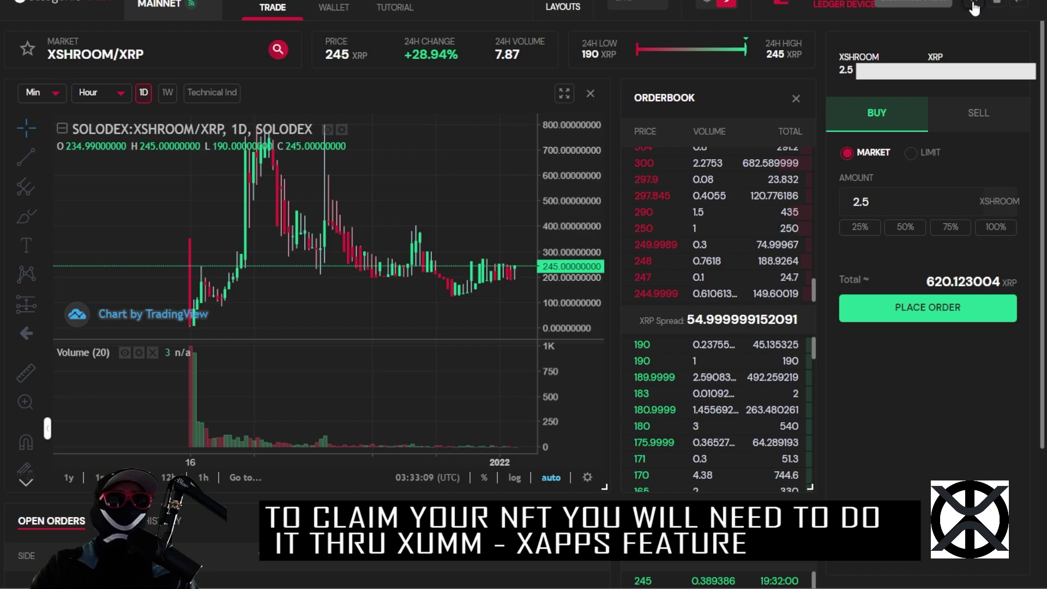
- Disconnect the Ledger wallet from Sologenic DEX
click(975, 9)
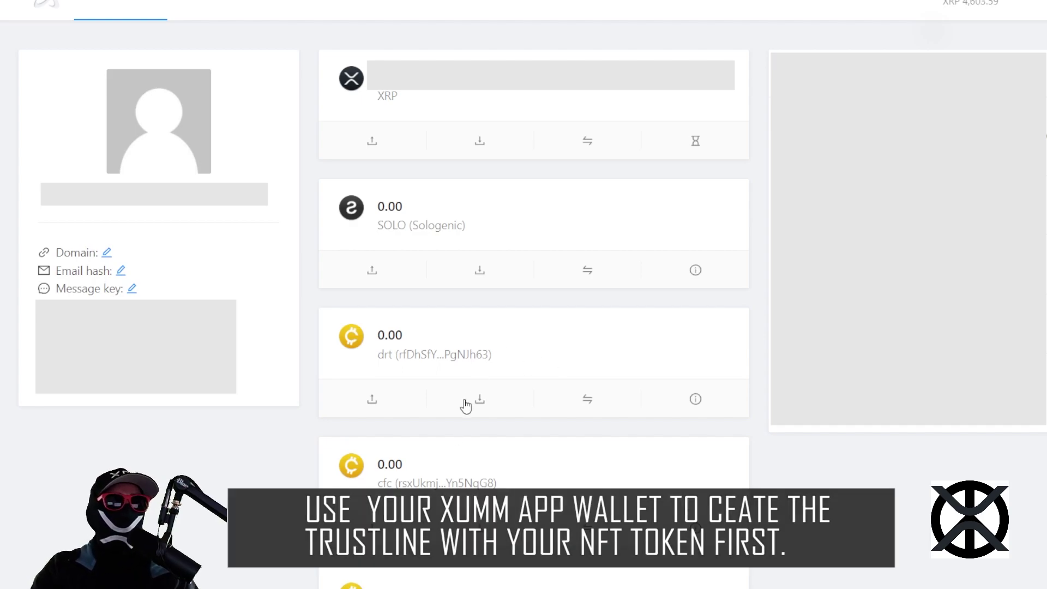
scroll(468, 397, down, 10)
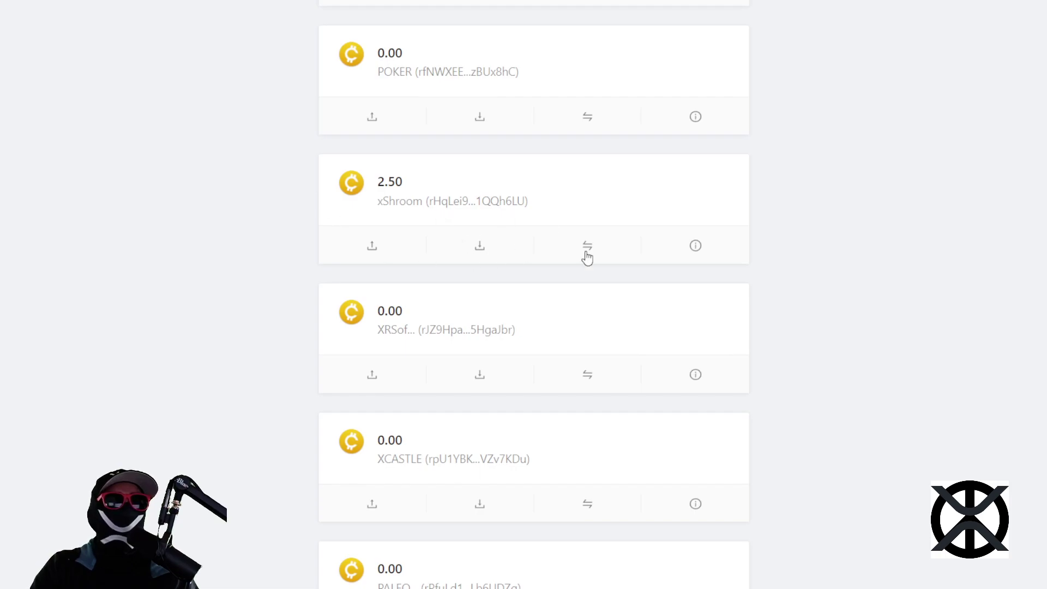
- Fill in an xShroom payment of 2.5, pasting the XUMM address as the destination
click(373, 246)
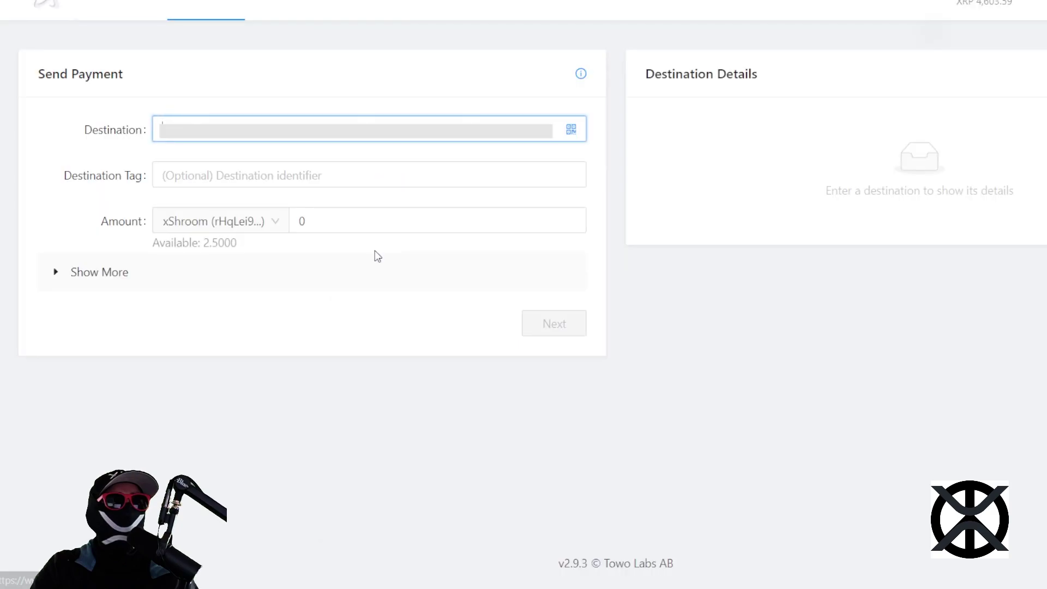
click(356, 222)
double_click(301, 221)
text(2.5)
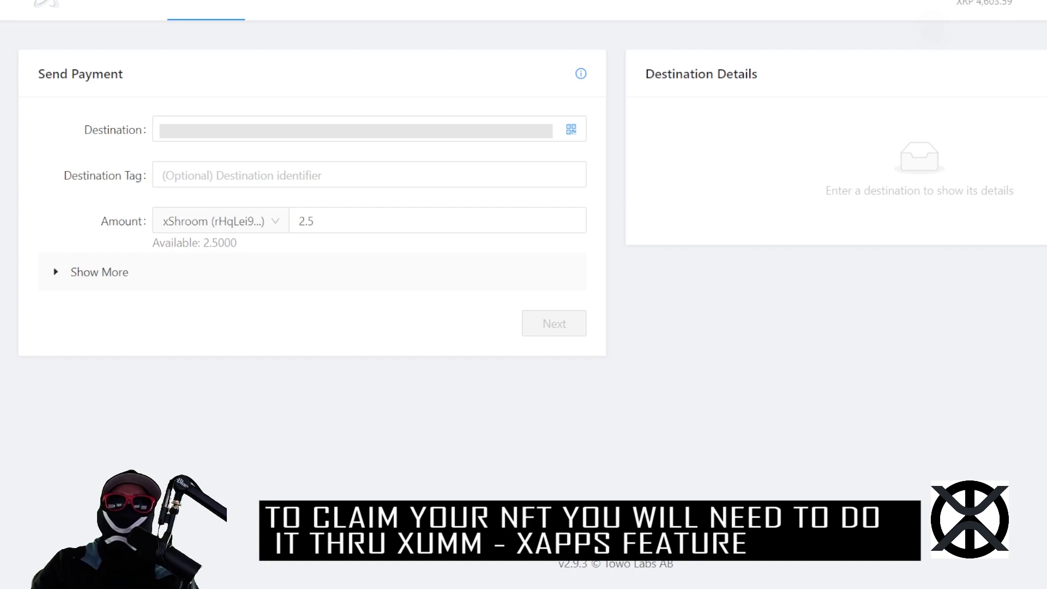
click(332, 131)
key(ctrl+v)
- Advance to the transaction review and highlight the 2.5 xShroom amount and network fee
click(528, 329)
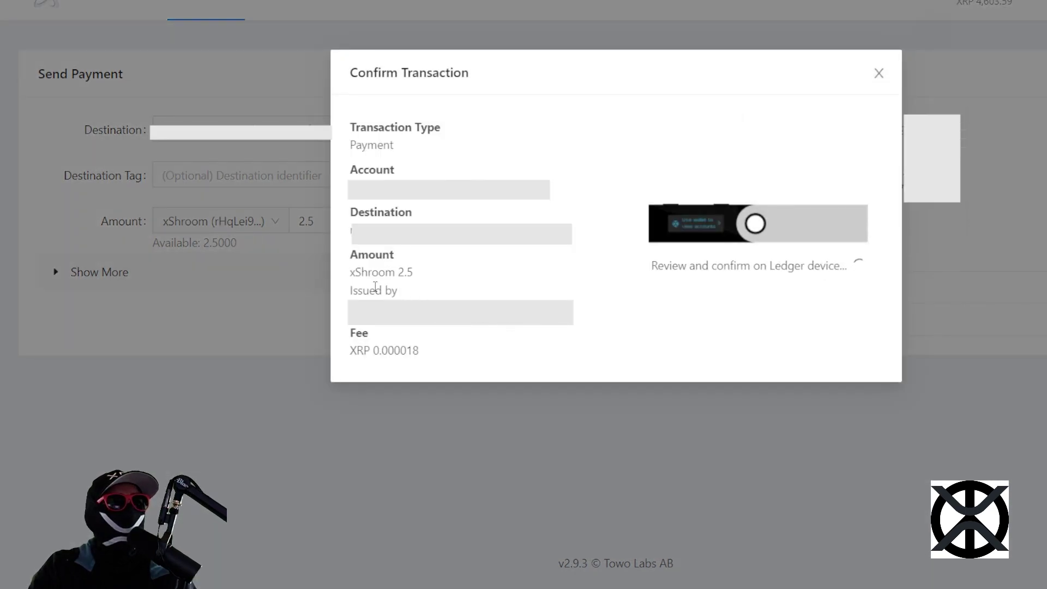
drag(354, 274, 420, 278)
drag(419, 350, 382, 351)
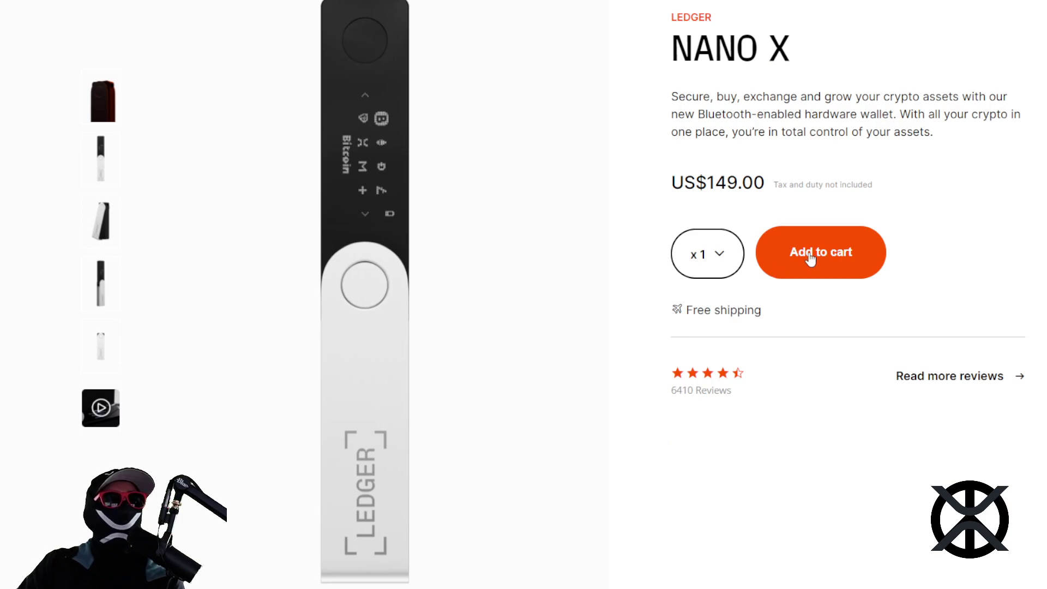
scroll(1022, 297, up, 1)
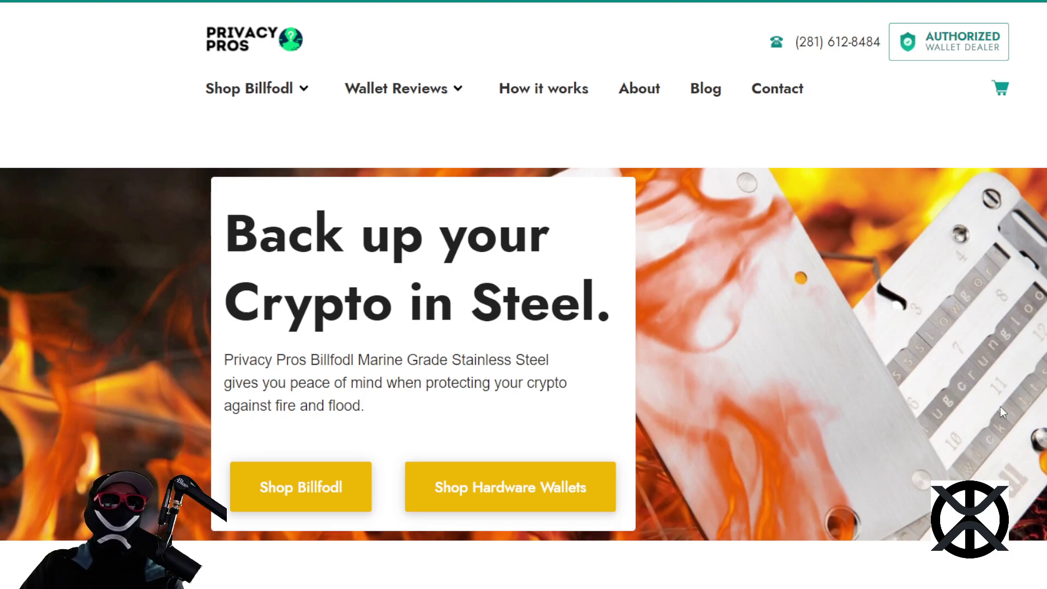
scroll(991, 394, down, 1)
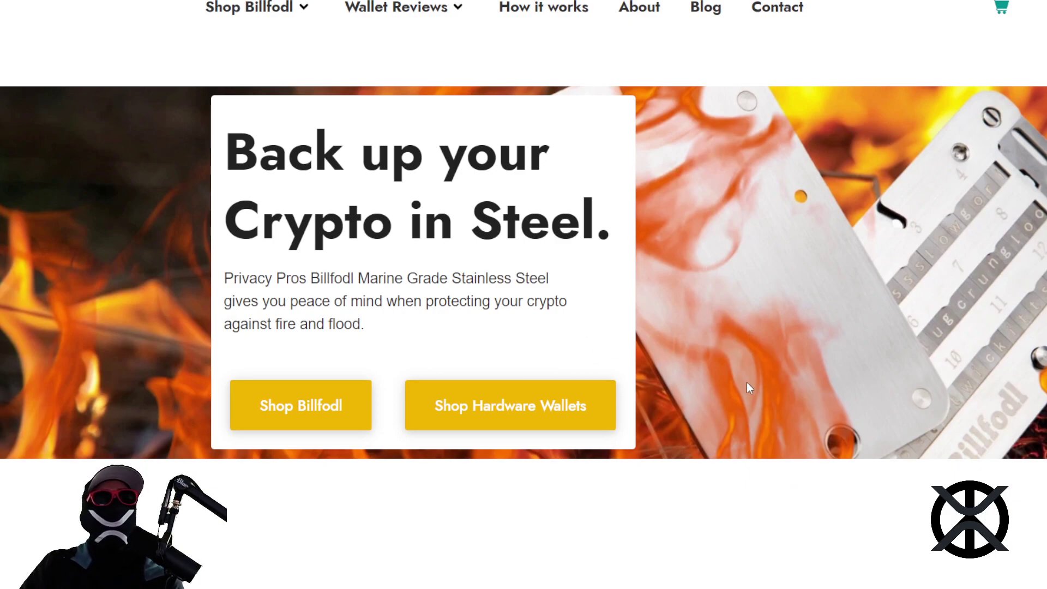
scroll(762, 376, up, 1)
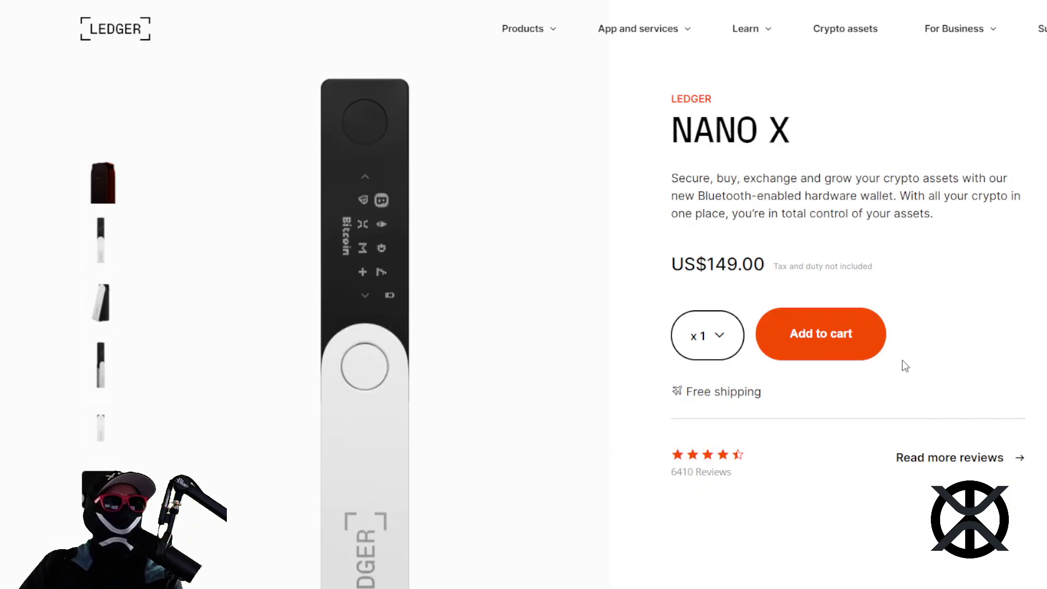
scroll(870, 363, down, 2)
scroll(847, 363, up, 2)
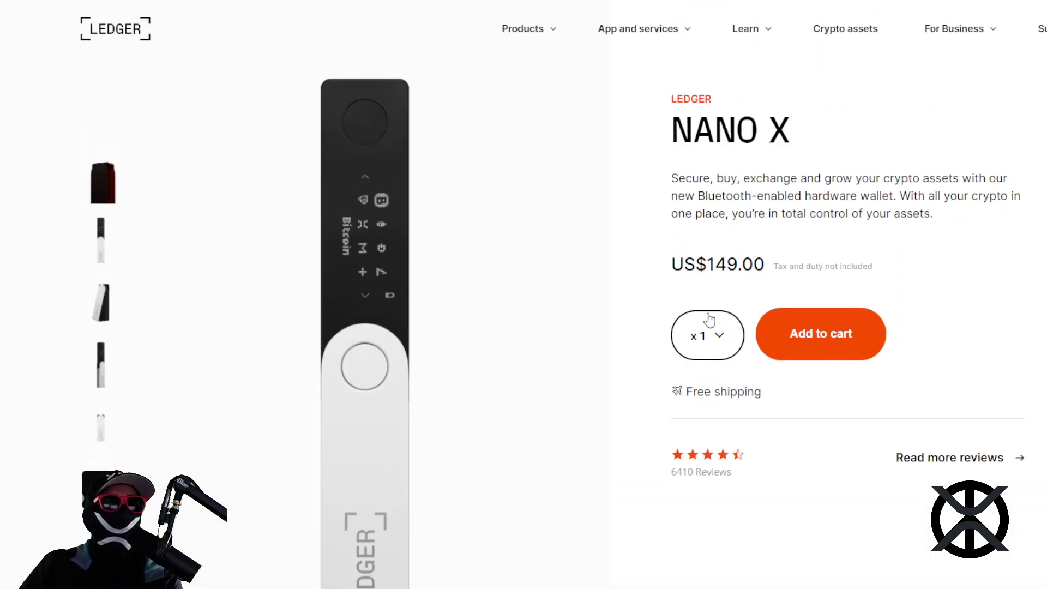